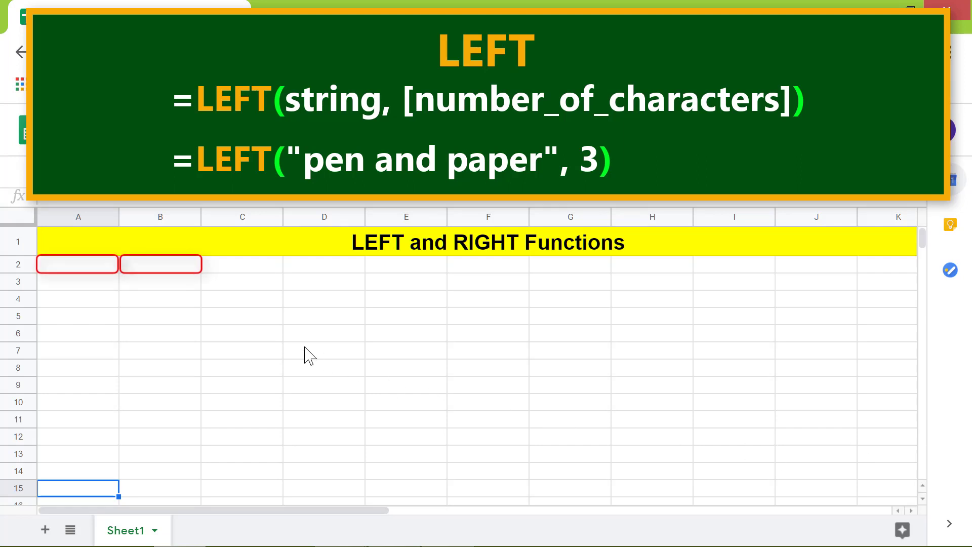
Enter 'Pen and paper' in A2 and widen column A to fit it.
{"action": "left_click", "coordinate": [80, 269]}
{"action": "type", "text": "P"}
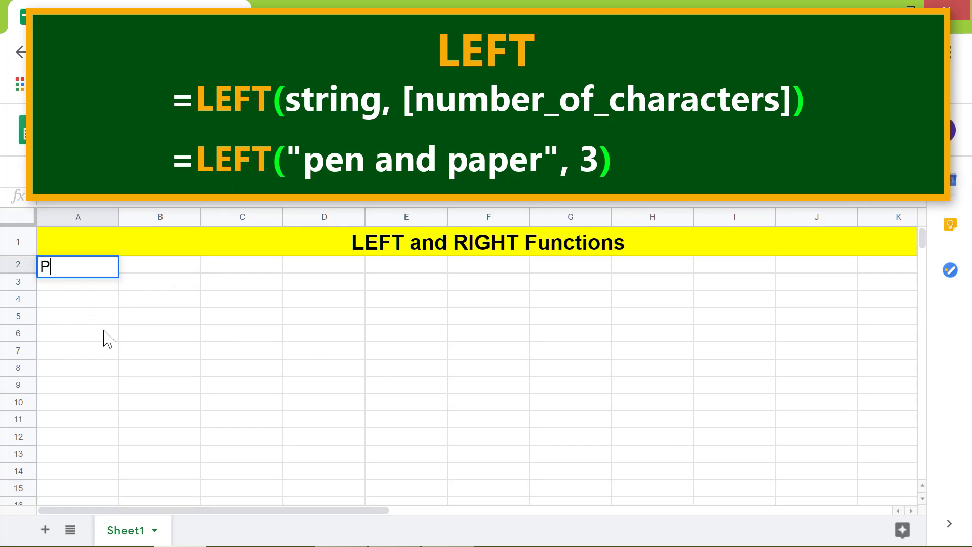
{"action": "type", "text": "en and paper"}
{"action": "key", "text": "Return"}
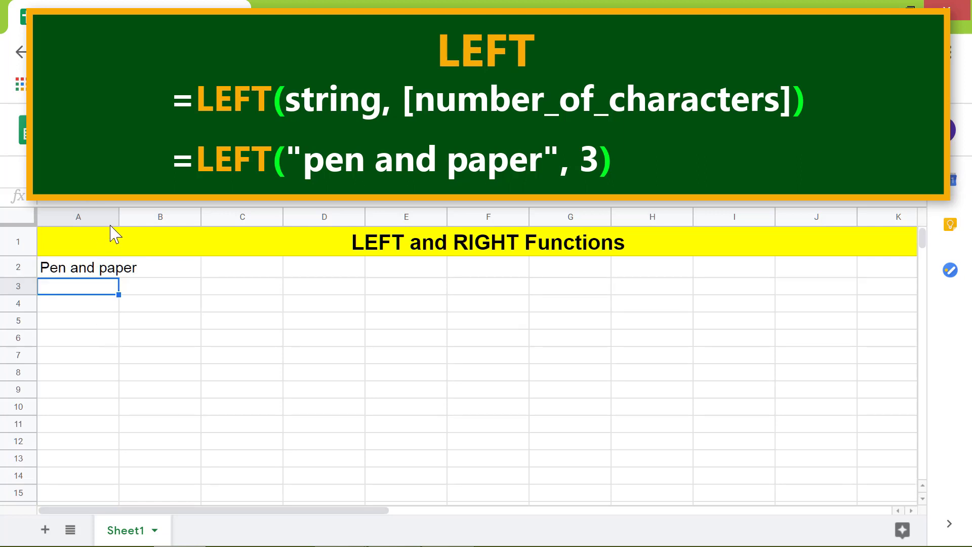
{"action": "left_click_drag", "start_coordinate": [119, 216], "coordinate": [143, 242]}
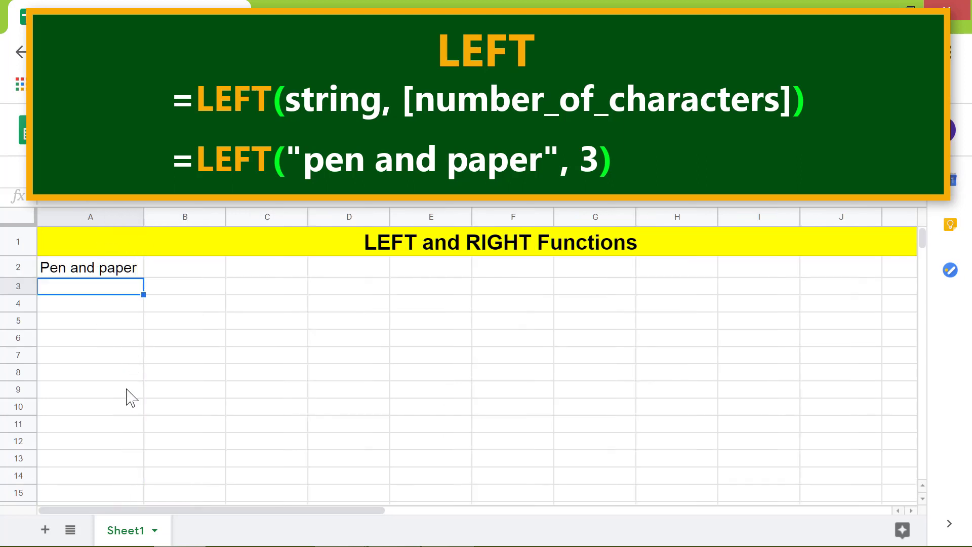
Enter =LEFT(A2,3) in B2 so it returns 'Pen'.
{"action": "left_click", "coordinate": [182, 269]}
{"action": "type", "text": "=lef"}
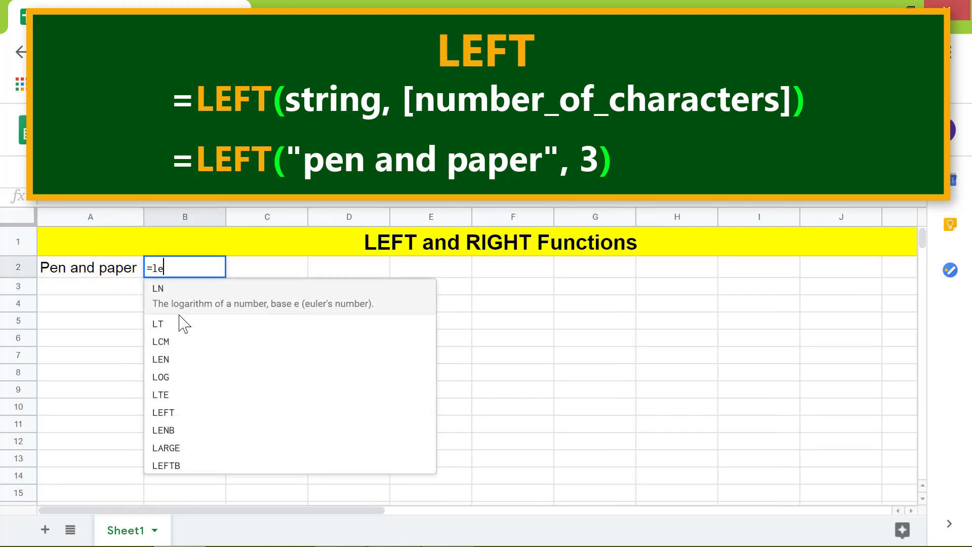
{"action": "left_click", "coordinate": [190, 298]}
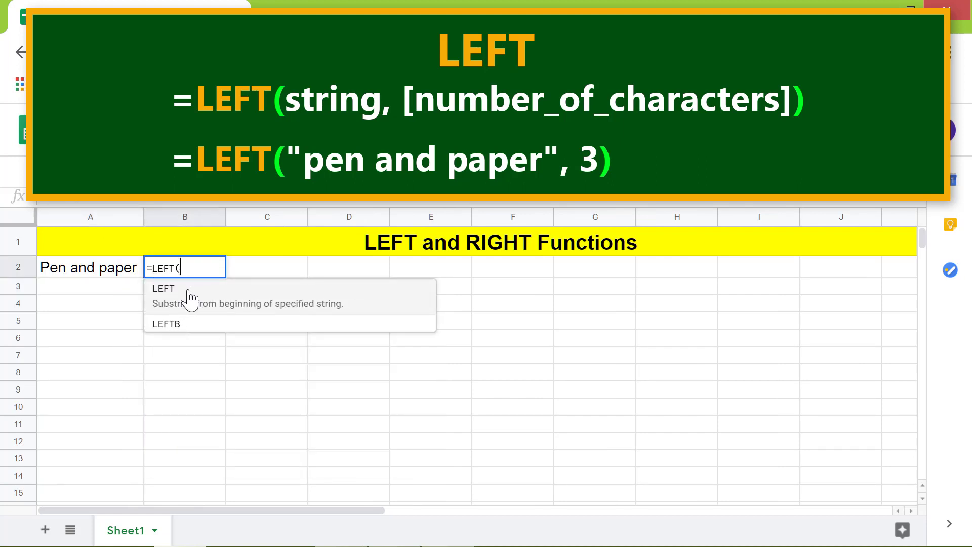
{"action": "left_click", "coordinate": [79, 273]}
{"action": "type", "text": ",3)"}
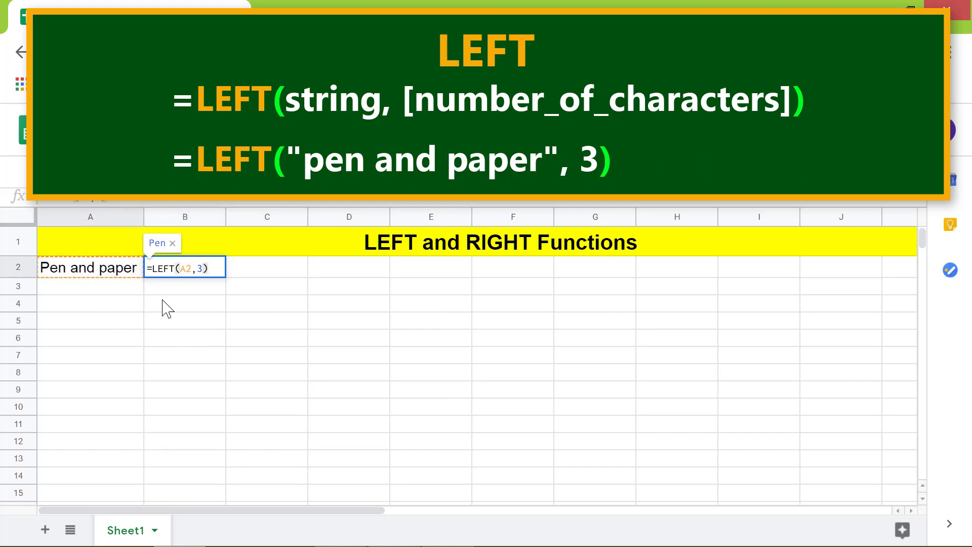
{"action": "key", "text": "Return"}
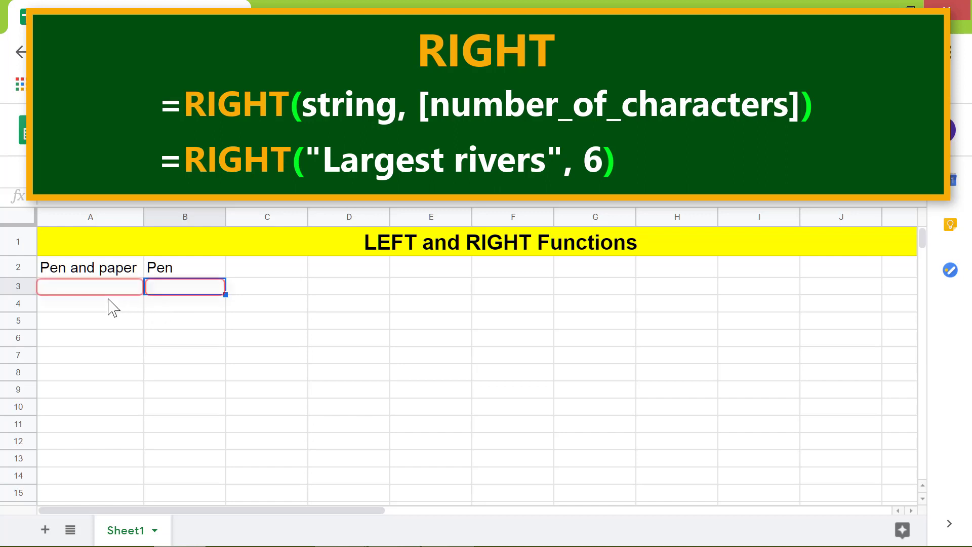
Enter 'Largest rivers' in cell A3.
{"action": "left_click", "coordinate": [69, 290]}
{"action": "type", "text": "La"}
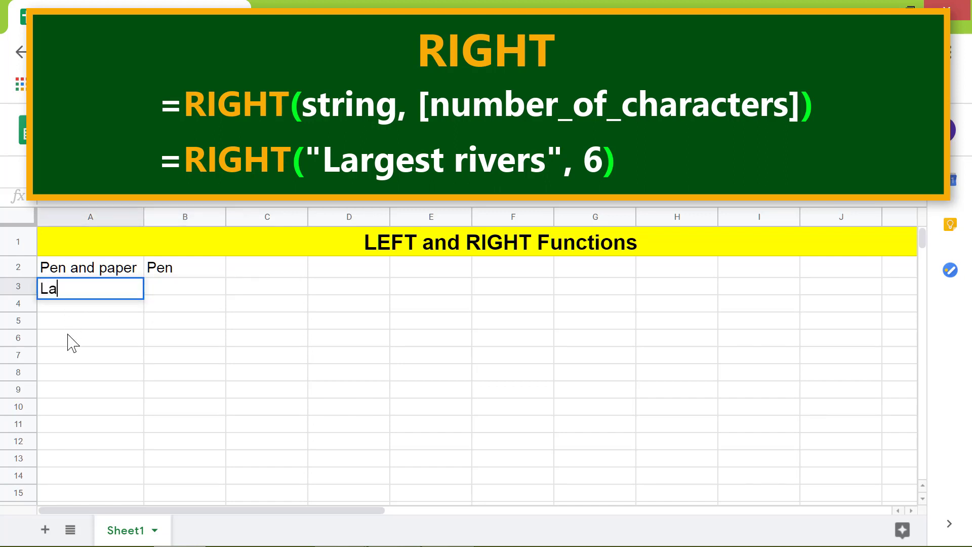
{"action": "type", "text": "rgest rivers"}
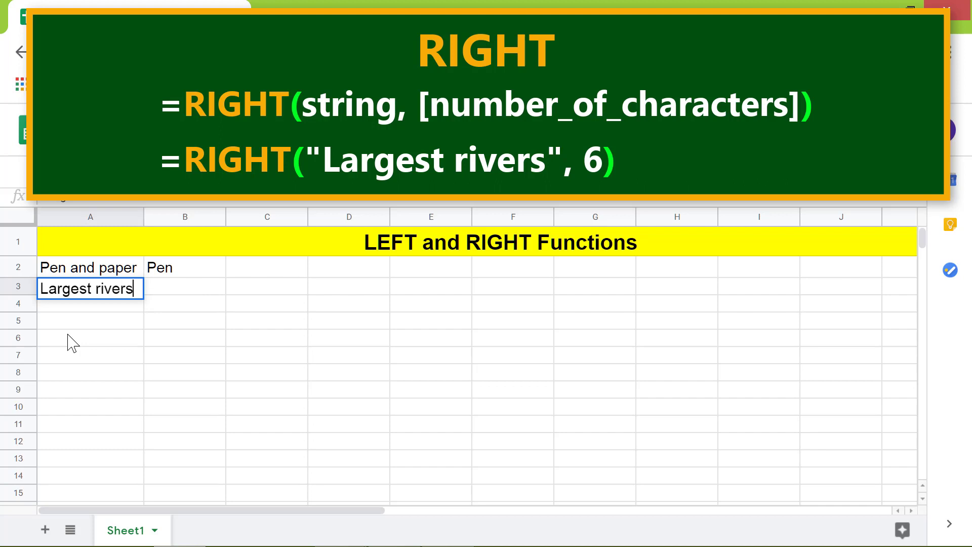
{"action": "key", "text": "Return"}
Enter =RIGHT(A3,6) in B3 so it returns 'rivers'.
{"action": "left_click", "coordinate": [182, 295]}
{"action": "type", "text": "=rig"}
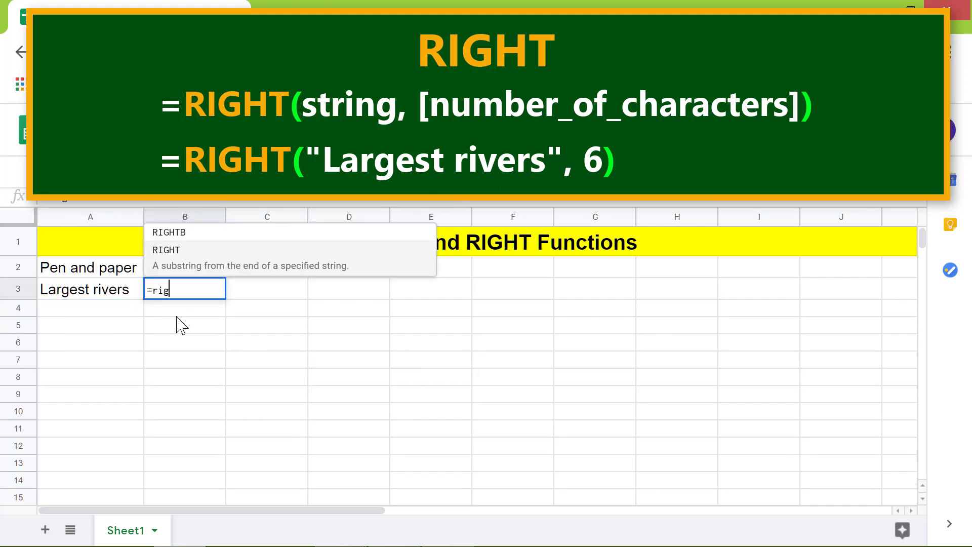
{"action": "left_click", "coordinate": [202, 256]}
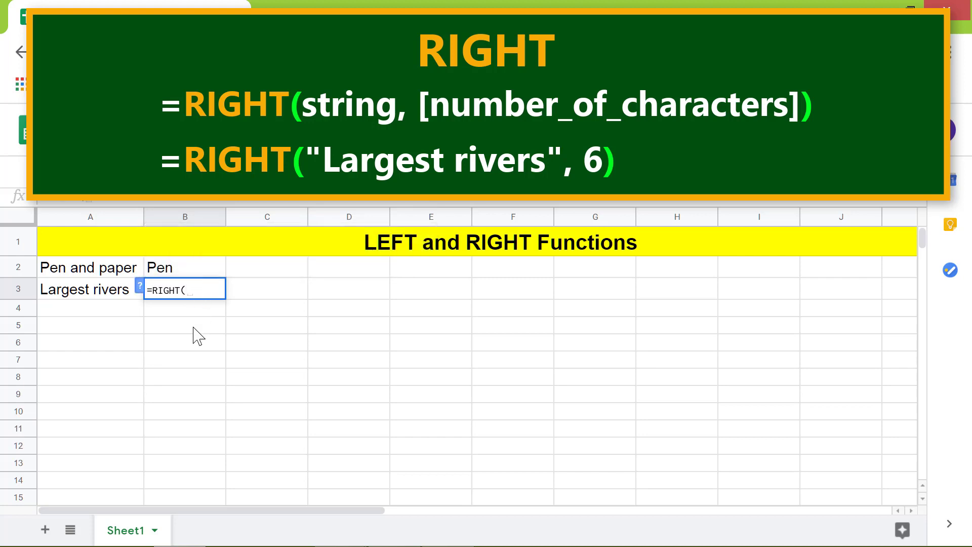
{"action": "left_click", "coordinate": [80, 294]}
{"action": "type", "text": ",6"}
{"action": "key", "text": "Return"}
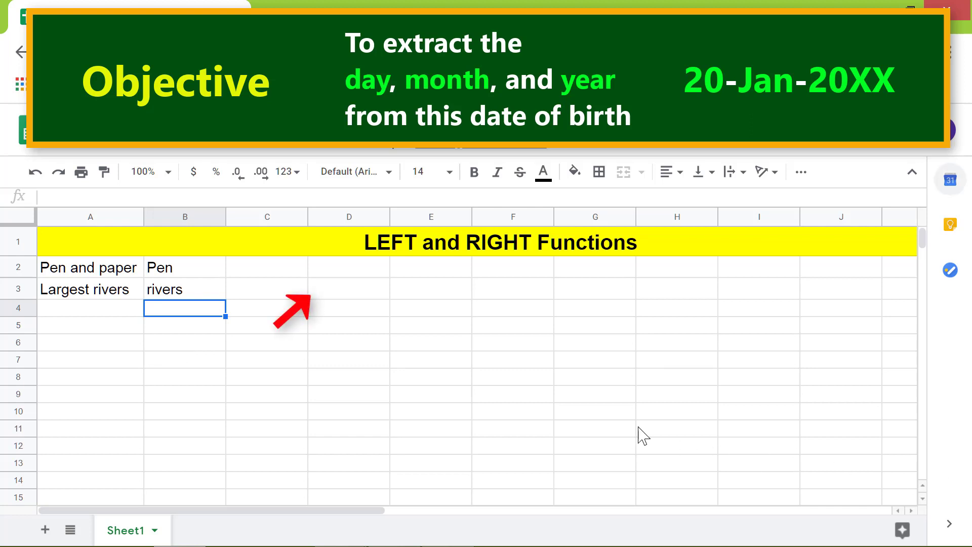
Enter the date 20-Jan-20XX in D3 and widen column D to fit it.
{"action": "left_click", "coordinate": [360, 294]}
{"action": "type", "text": "20-J"}
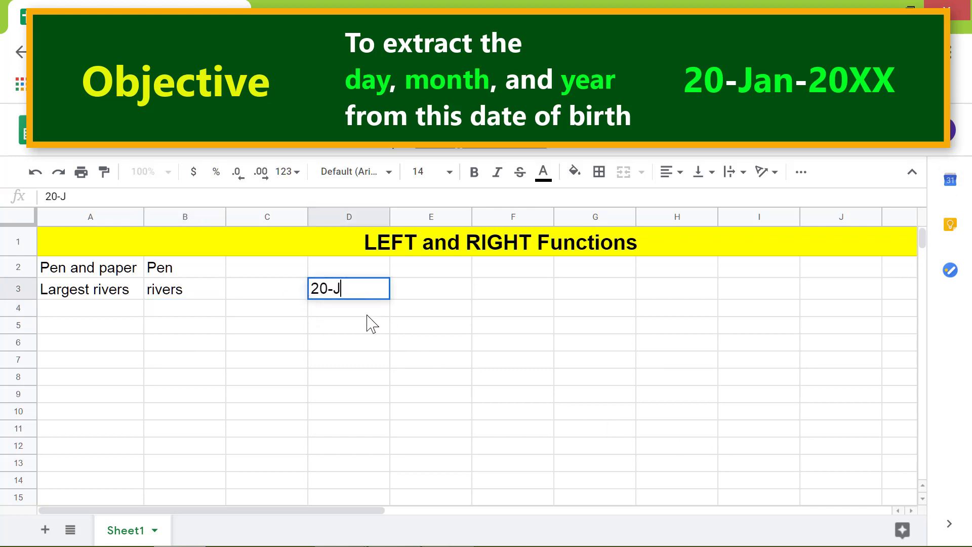
{"action": "type", "text": "an-20XX"}
{"action": "key", "text": "Return"}
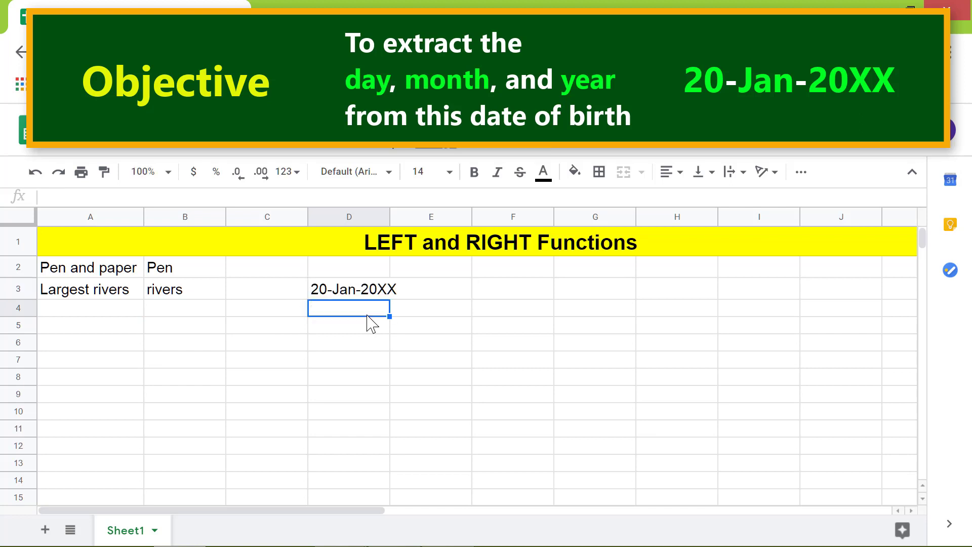
{"action": "mouse_move", "coordinate": [389, 217]}
{"action": "left_mouse_down"}
{"action": "mouse_move", "coordinate": [402, 213]}
{"action": "mouse_move", "coordinate": [403, 230]}
{"action": "left_mouse_up"}
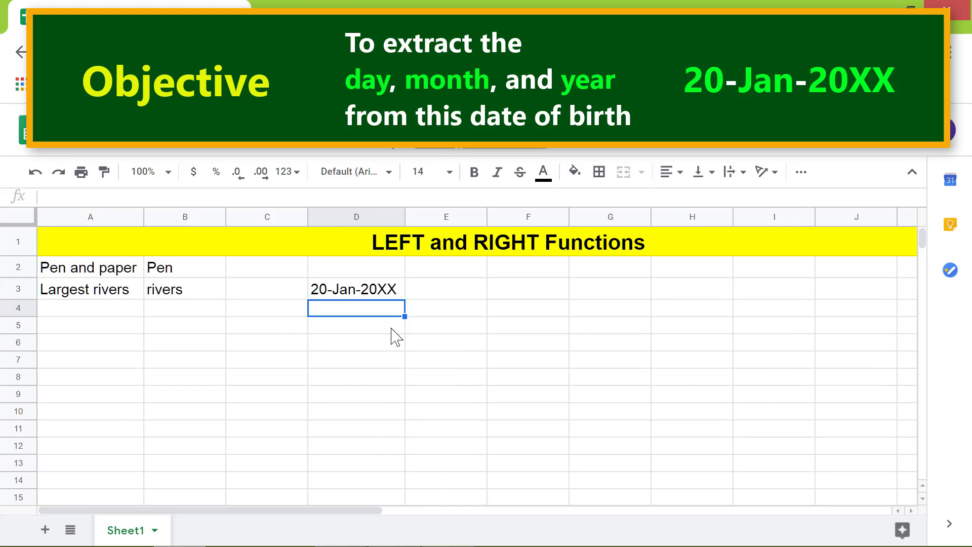
Add the headings Day, Month and Year in E2, F2 and G2.
{"action": "left_click", "coordinate": [442, 269]}
{"action": "type", "text": "Day"}
{"action": "key", "text": "Tab"}
{"action": "type", "text": "Month"}
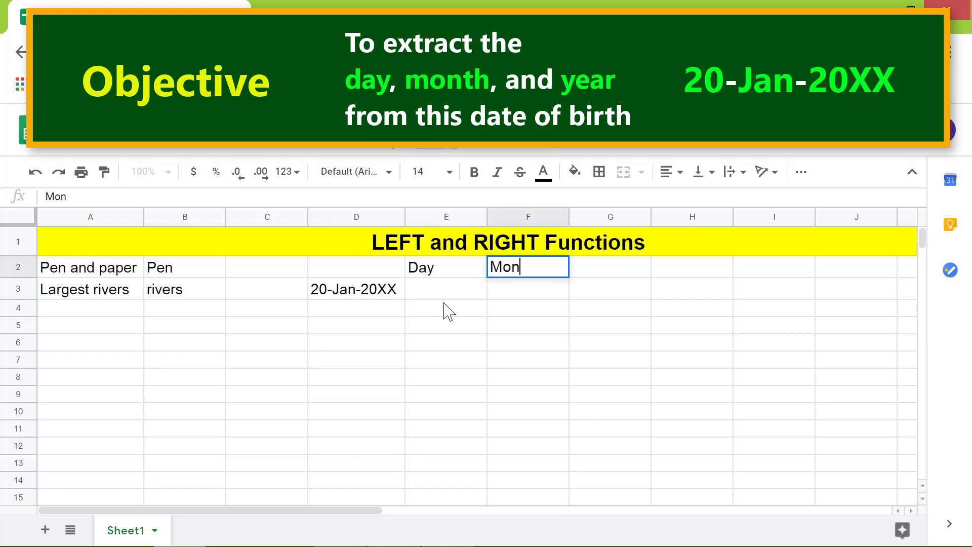
{"action": "key", "text": "Tab"}
{"action": "type", "text": "Year"}
{"action": "key", "text": "Return"}
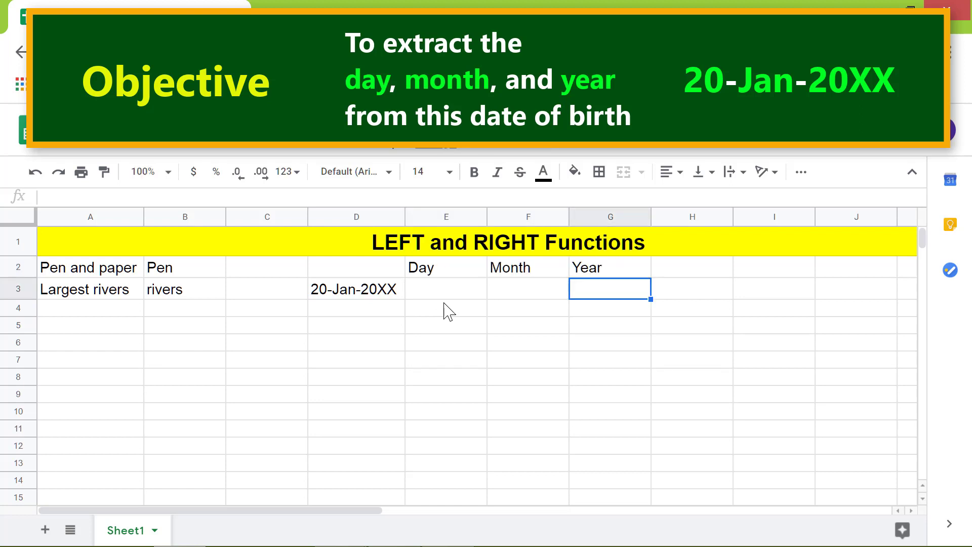
Make the E2:G2 headings bold with a light blue fill.
{"action": "left_click", "coordinate": [428, 272]}
{"action": "left_click", "coordinate": [605, 271], "text": "shift"}
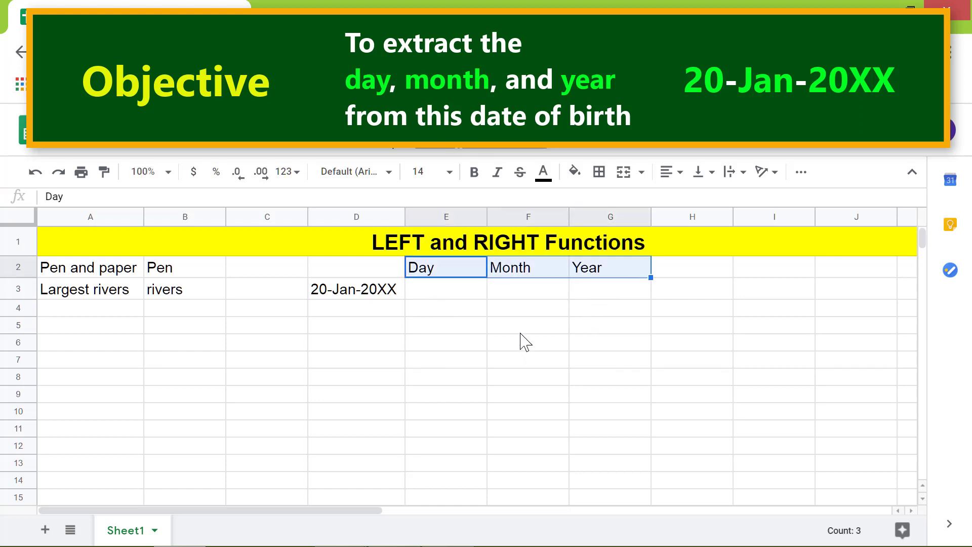
{"action": "left_click", "coordinate": [475, 173]}
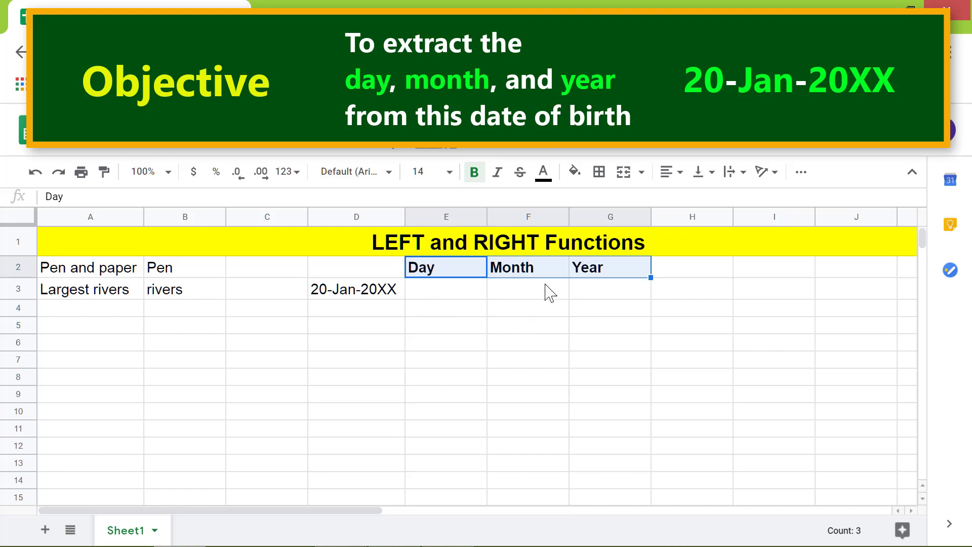
{"action": "left_click", "coordinate": [576, 174]}
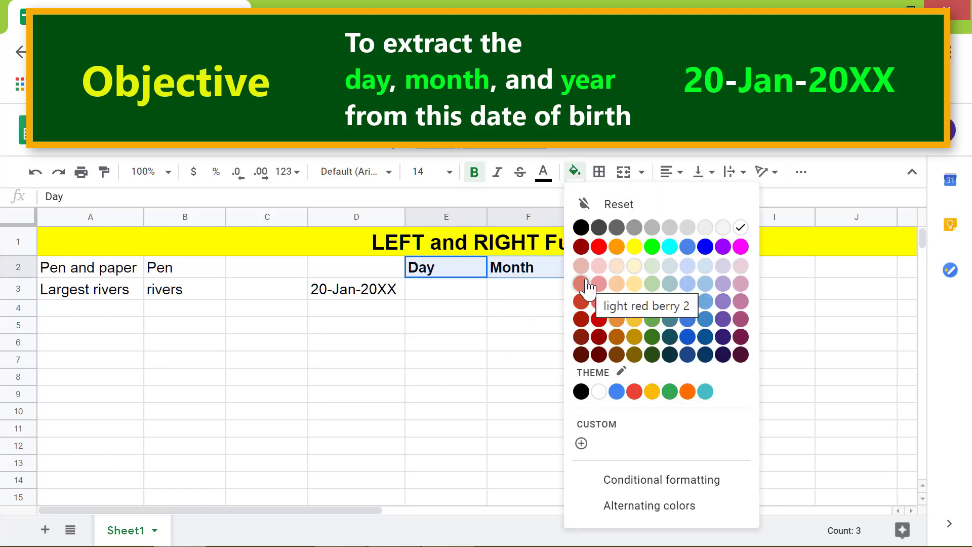
{"action": "left_click", "coordinate": [705, 267]}
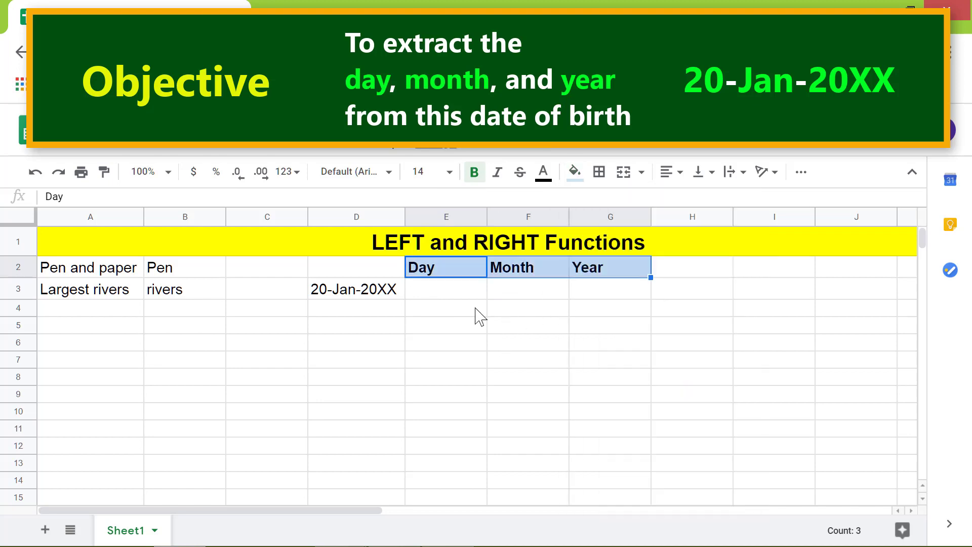
{"action": "left_click", "coordinate": [466, 295]}
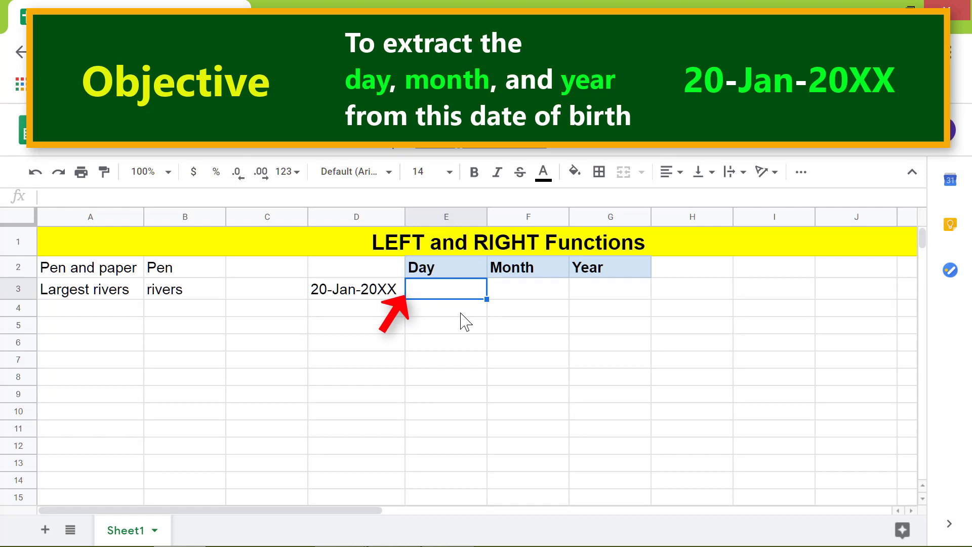
Enter =LEFT(D3,2) in E3 to extract the day 20.
{"action": "type", "text": "=lef"}
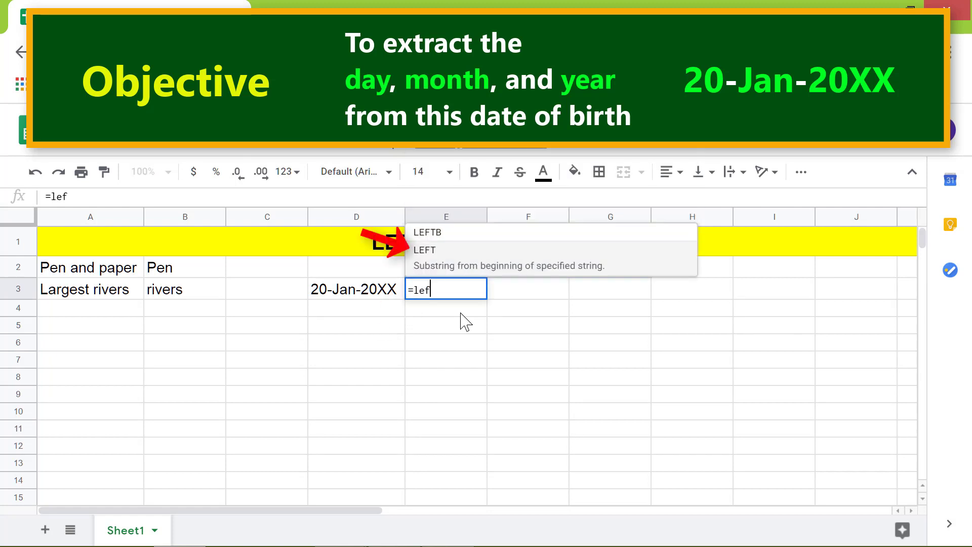
{"action": "left_click", "coordinate": [478, 253]}
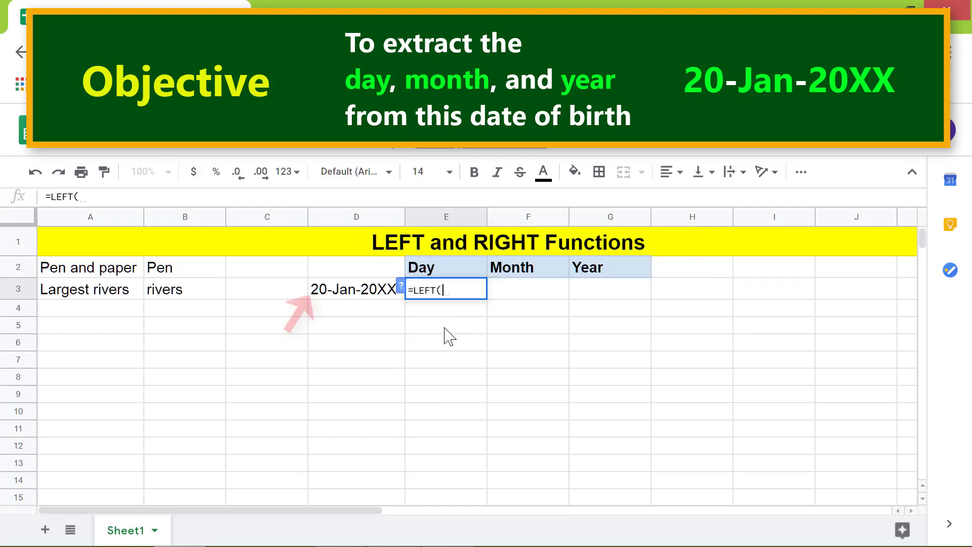
{"action": "left_click", "coordinate": [365, 295]}
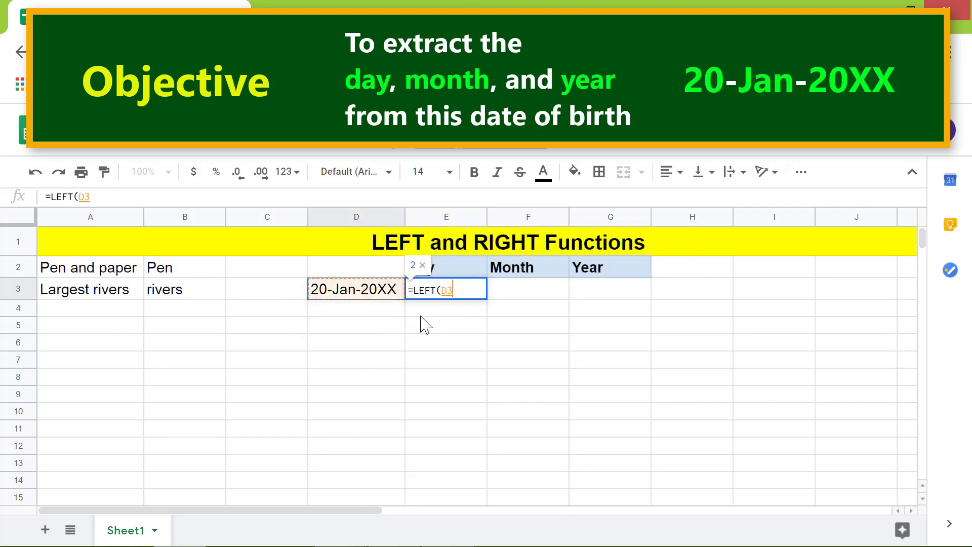
{"action": "type", "text": ","}
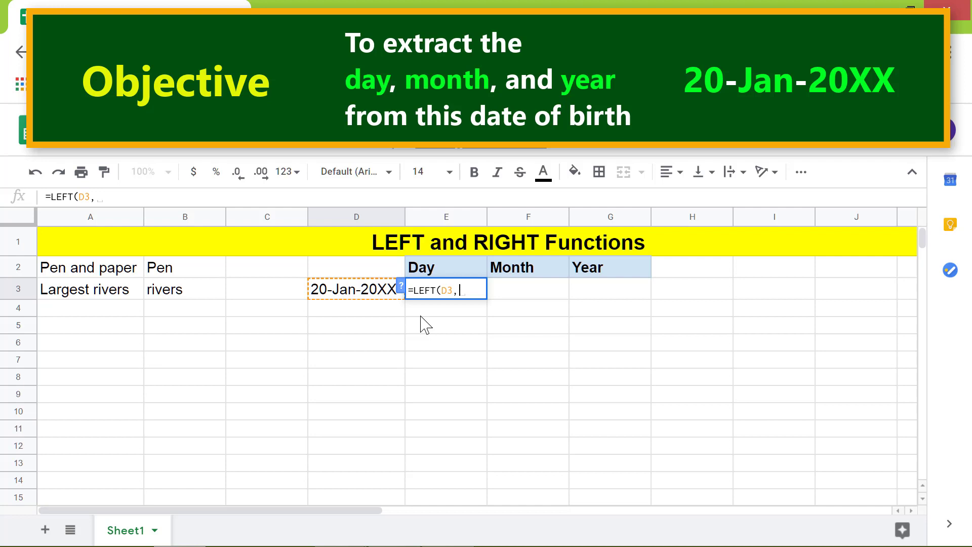
{"action": "type", "text": "2"}
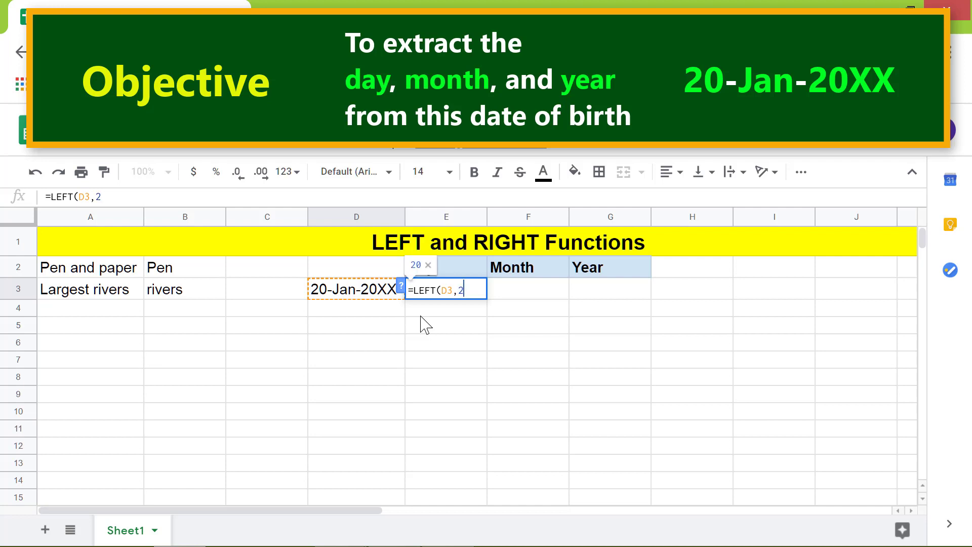
{"action": "key", "text": "Return"}
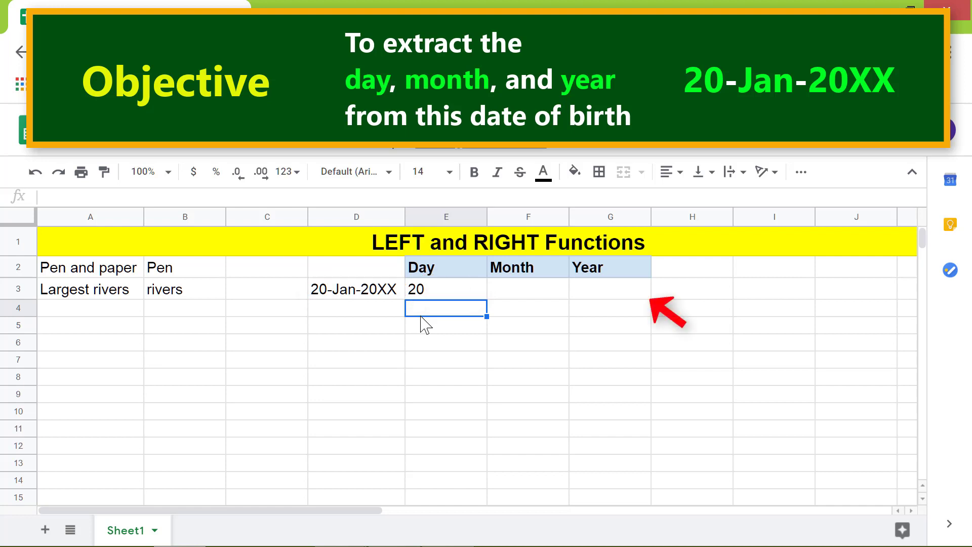
{"action": "left_click", "coordinate": [601, 289]}
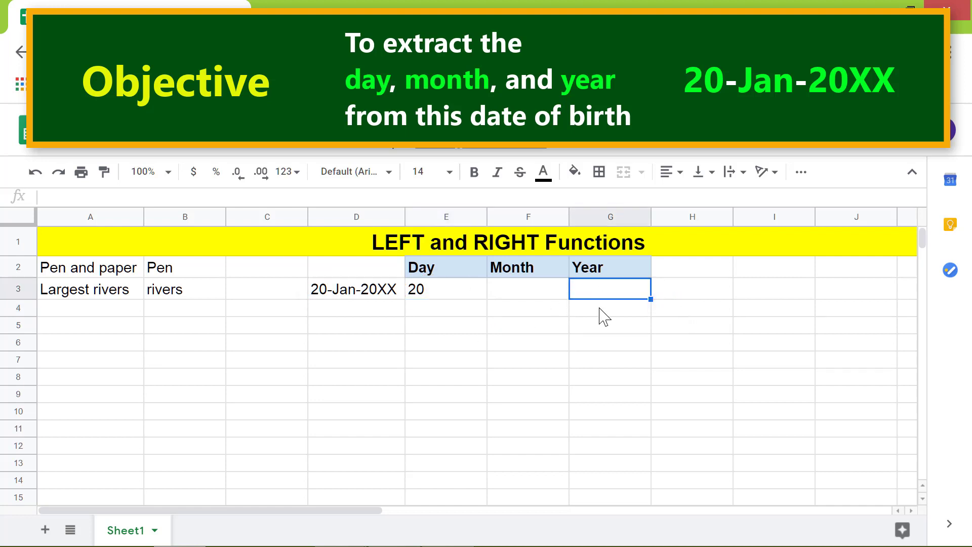
Enter =RIGHT(D3,4) in G3 to extract the year 20XX.
{"action": "type", "text": "=ri"}
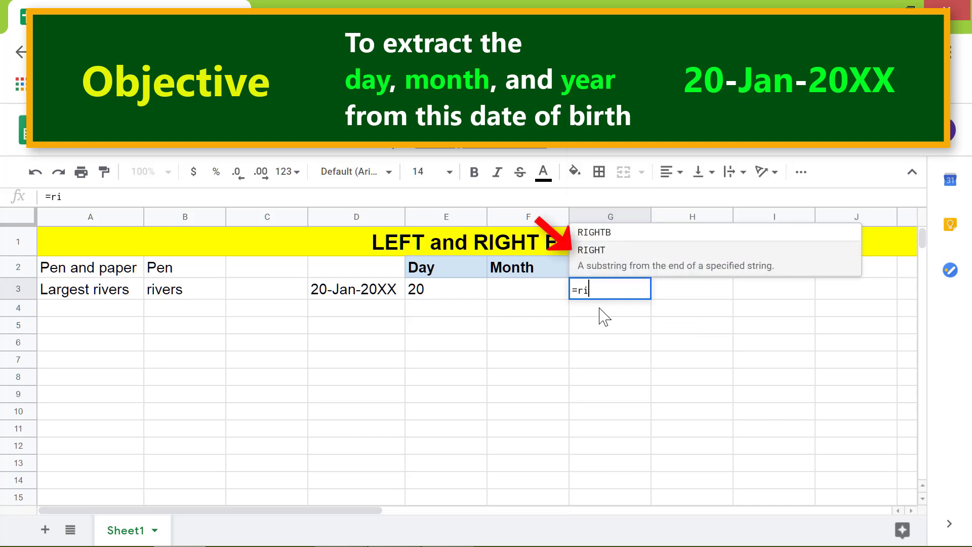
{"action": "left_click", "coordinate": [625, 257]}
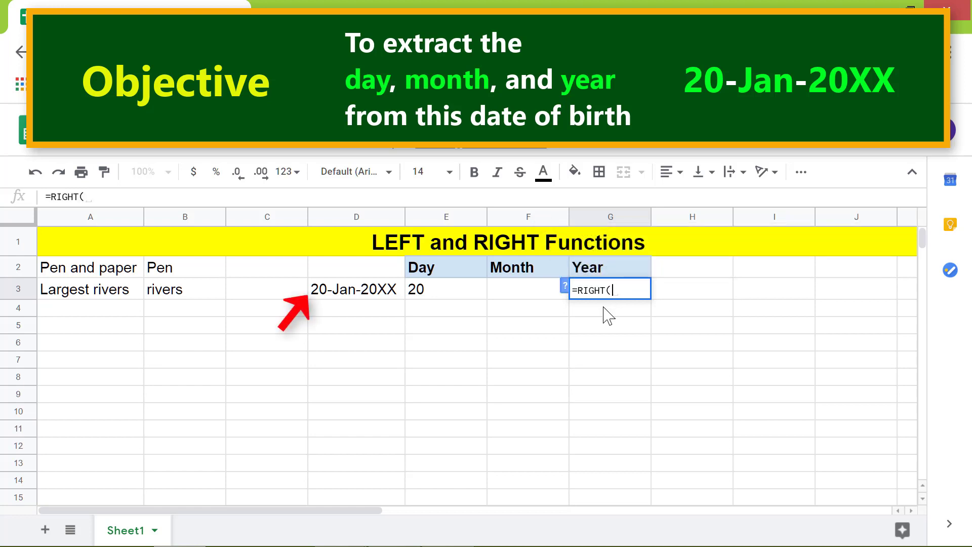
{"action": "left_click", "coordinate": [377, 292]}
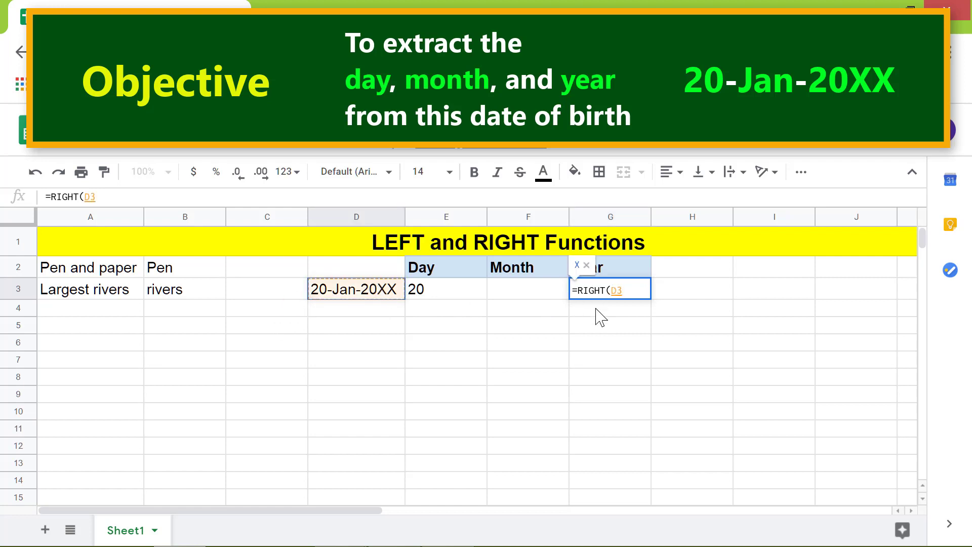
{"action": "type", "text": ","}
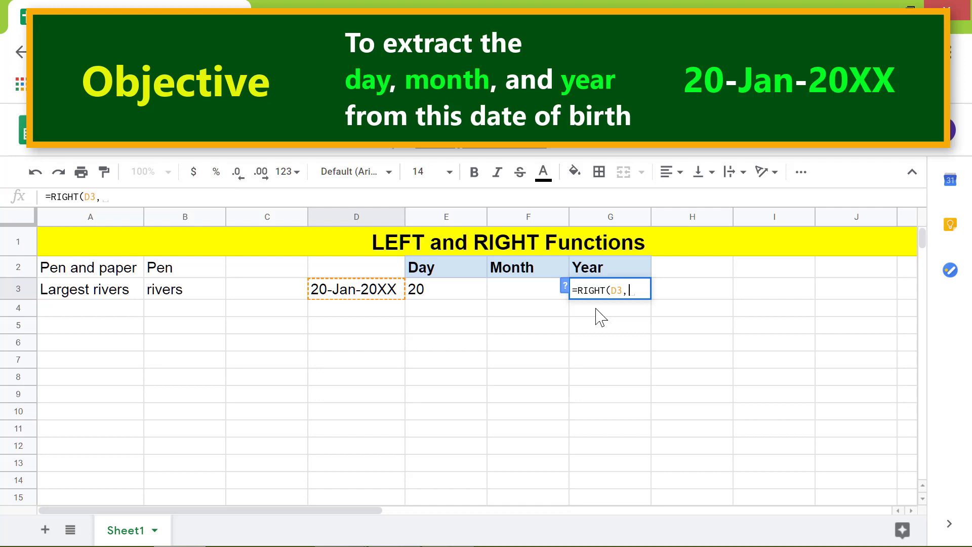
{"action": "type", "text": "4"}
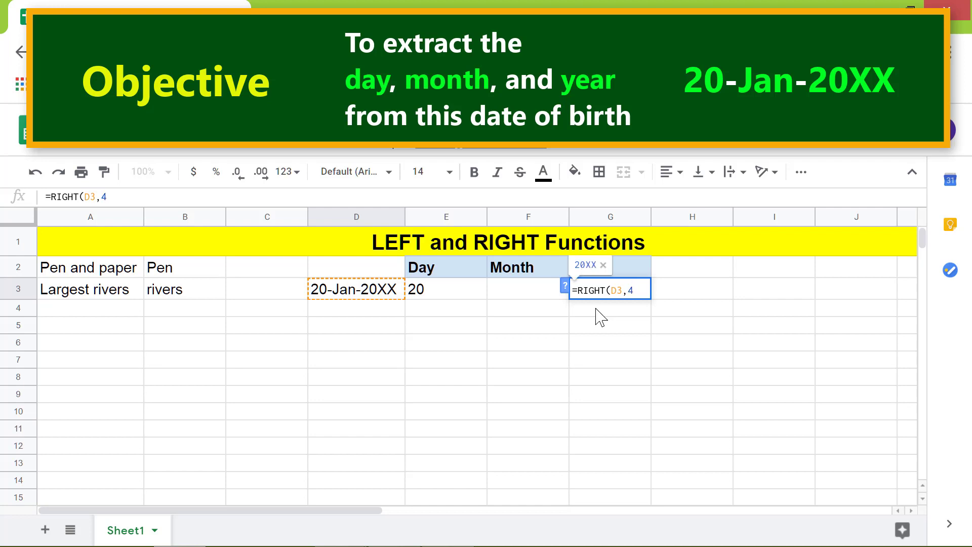
{"action": "key", "text": "Return"}
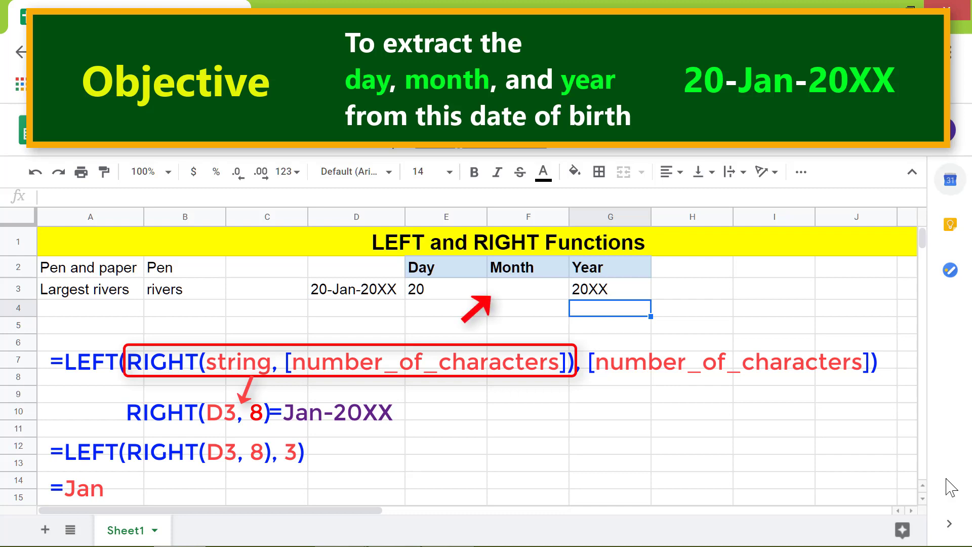
Enter the nested formula =LEFT(RIGHT(D3,8),3) in F3 to extract the month Jan.
{"action": "left_click", "coordinate": [527, 291]}
{"action": "type", "text": "=lef"}
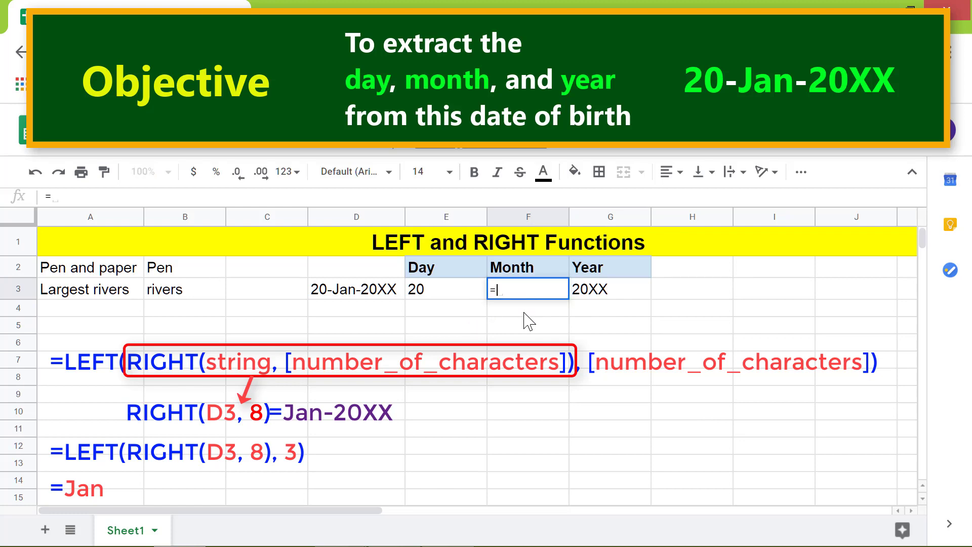
{"action": "left_click", "coordinate": [543, 264]}
{"action": "type", "text": "rig"}
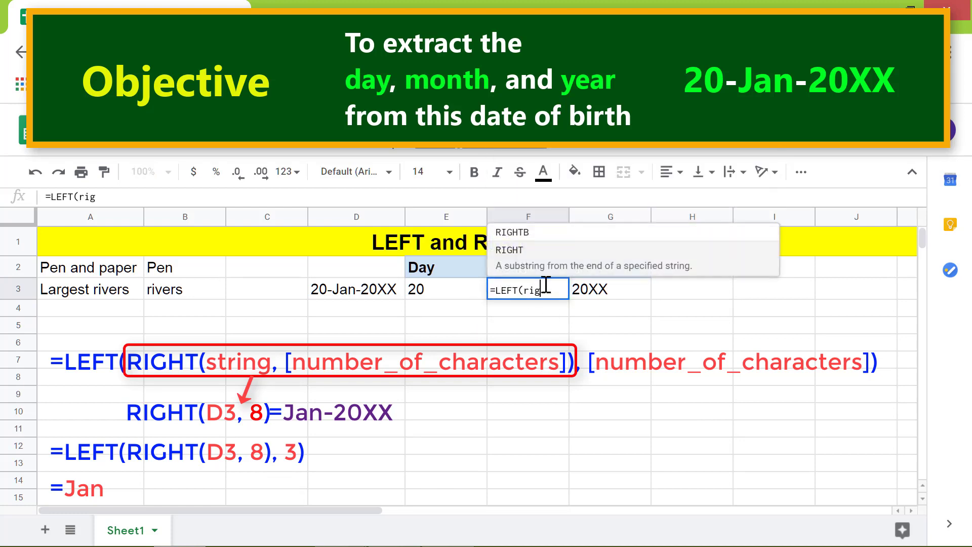
{"action": "left_click", "coordinate": [553, 254]}
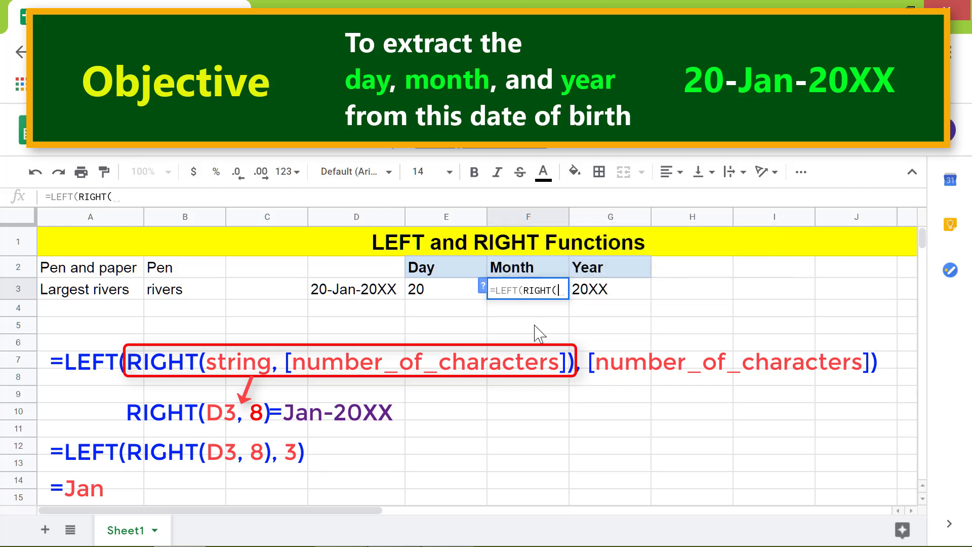
{"action": "left_click", "coordinate": [377, 291]}
{"action": "type", "text": ",8"}
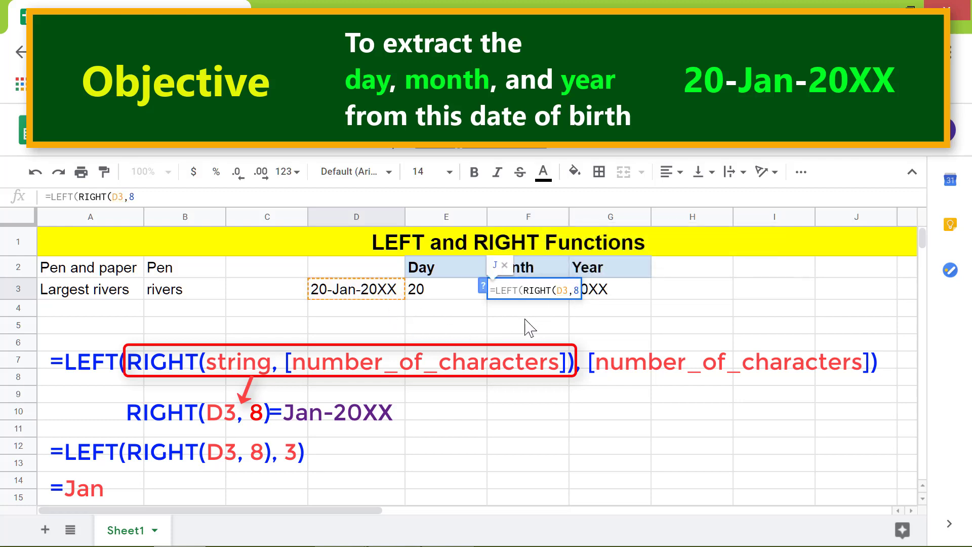
{"action": "type", "text": "), 3)"}
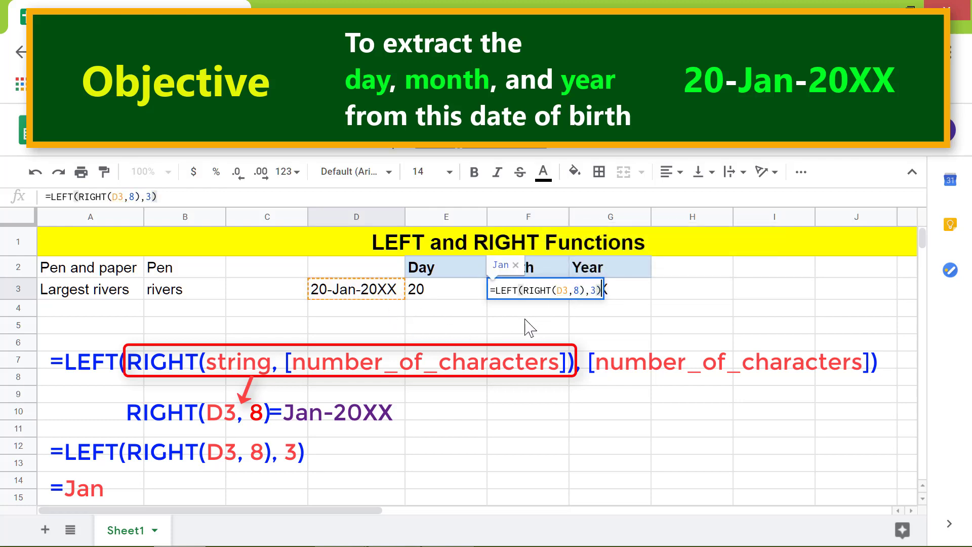
{"action": "key", "text": "Return"}
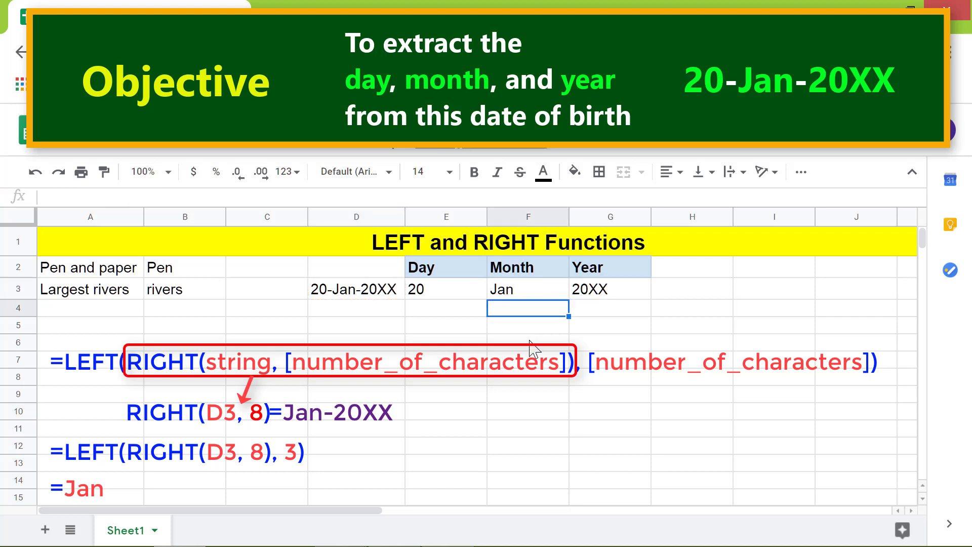